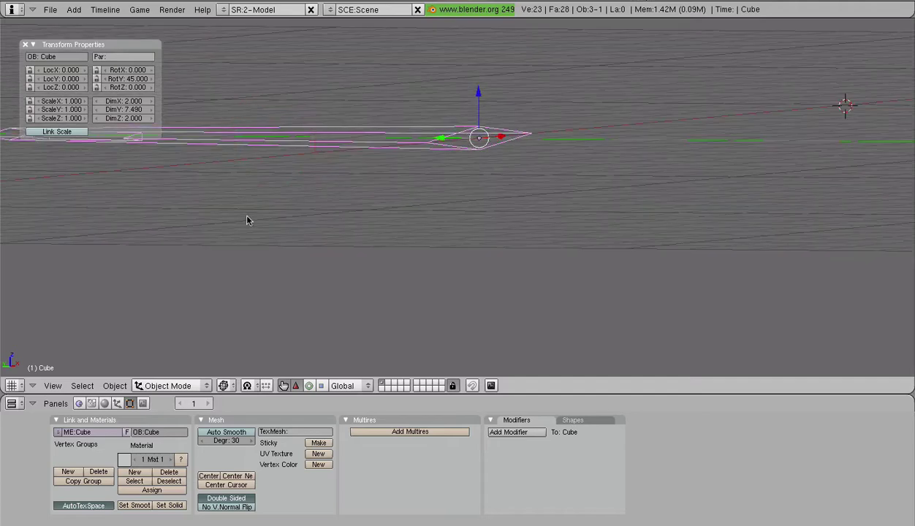
Try to raise a single vertex at the wing mesh's tip along the Z axis in vertex select mode.
{"action": "middle_click_drag", "start_coordinate": [246, 217], "coordinate": [488, 245]}
{"action": "middle_click_drag", "start_coordinate": [611, 243], "coordinate": [514, 308], "text": "shift"}
{"action": "middle_click_drag", "start_coordinate": [407, 244], "coordinate": [421, 229]}
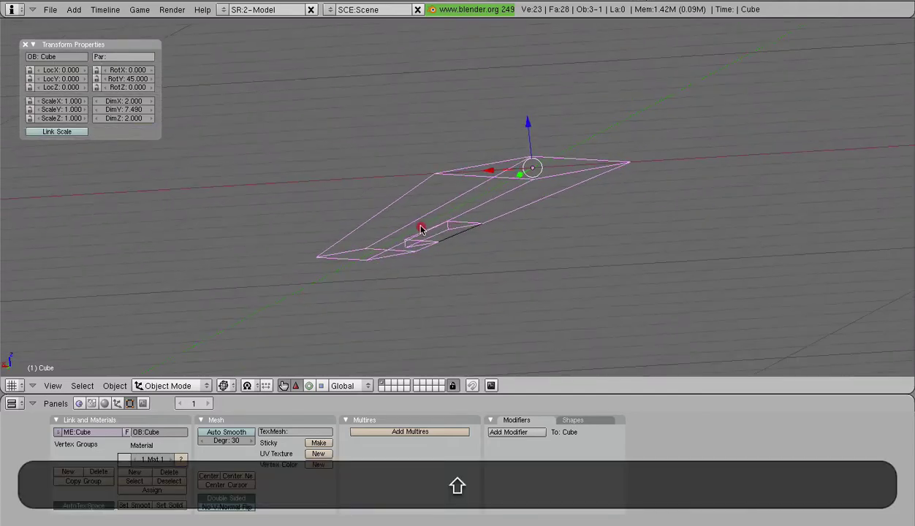
{"action": "key", "text": "Tab"}
{"action": "right_click", "coordinate": [356, 270]}
{"action": "right_click", "coordinate": [361, 262]}
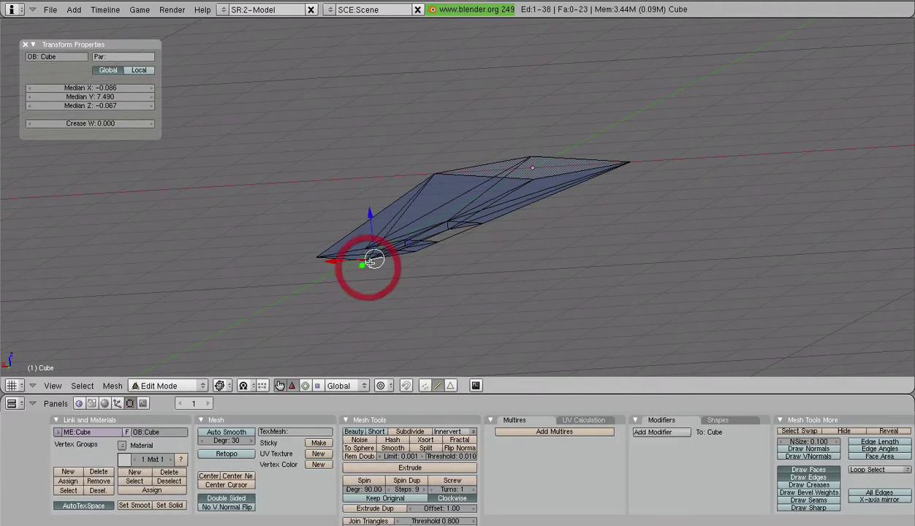
{"action": "left_click", "coordinate": [426, 385]}
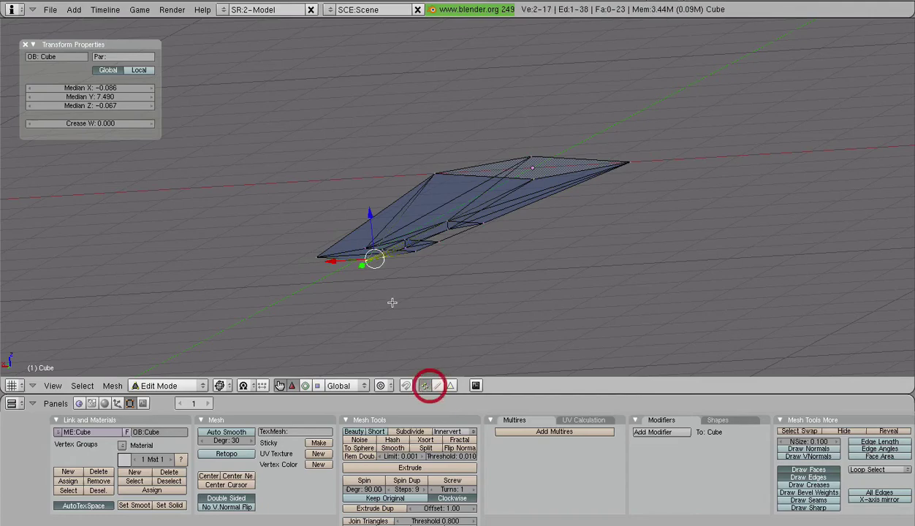
{"action": "right_click", "coordinate": [361, 246]}
{"action": "left_click_drag", "start_coordinate": [363, 209], "coordinate": [353, 158]}
{"action": "key", "text": "Tab"}
{"action": "middle_click_drag", "start_coordinate": [562, 236], "coordinate": [425, 253]}
{"action": "scroll", "coordinate": [810, 70], "scroll_direction": "down", "scroll_amount": 2}
{"action": "key", "text": "super+z"}
In top view, duplicate the entire wing mesh in place within Edit Mode.
{"action": "middle_click_drag", "start_coordinate": [534, 344], "coordinate": [569, 274]}
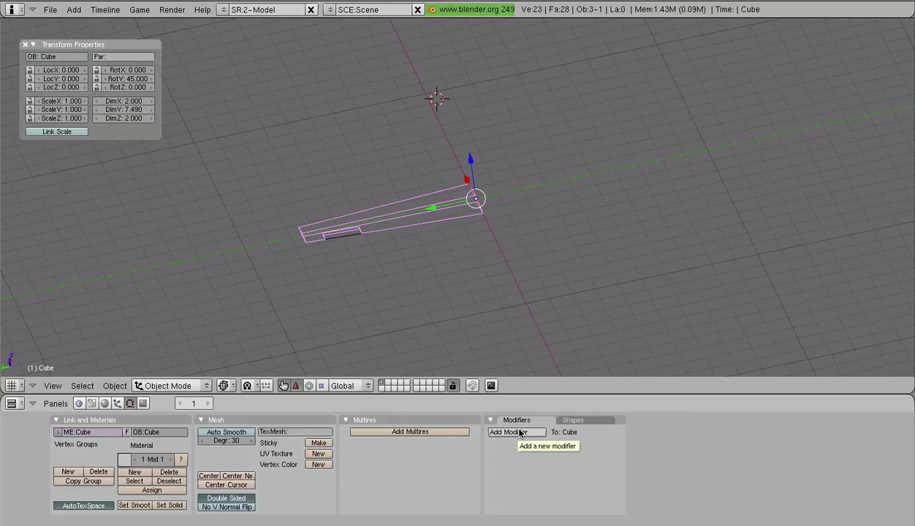
{"action": "scroll", "coordinate": [574, 322], "scroll_direction": "up", "scroll_amount": 5}
{"action": "middle_click_drag", "start_coordinate": [573, 322], "coordinate": [388, 368]}
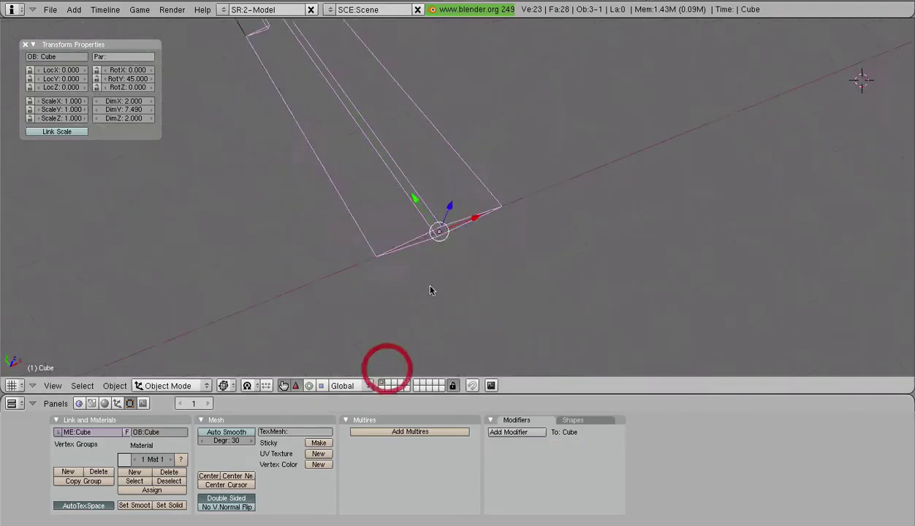
{"action": "key", "text": "KP_7"}
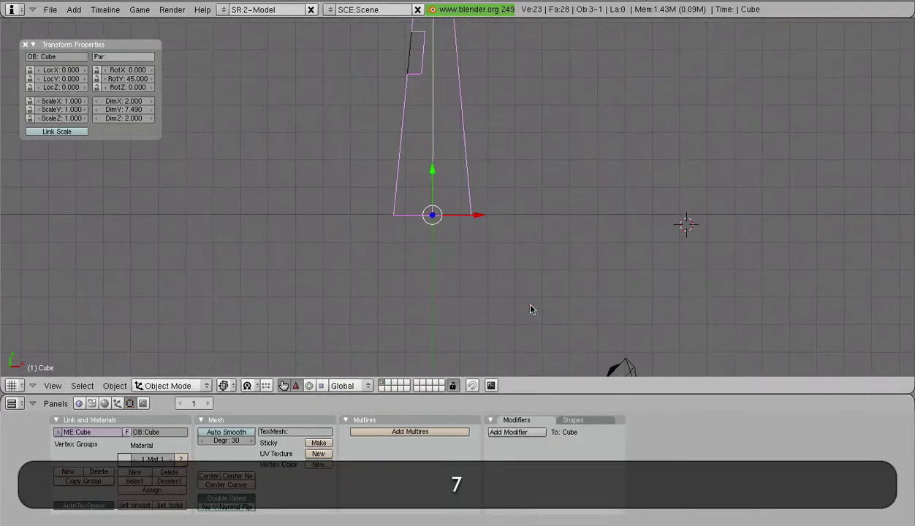
{"action": "scroll", "coordinate": [524, 230], "scroll_direction": "down", "scroll_amount": 2}
{"action": "middle_click_drag", "start_coordinate": [523, 173], "coordinate": [503, 225], "text": "shift"}
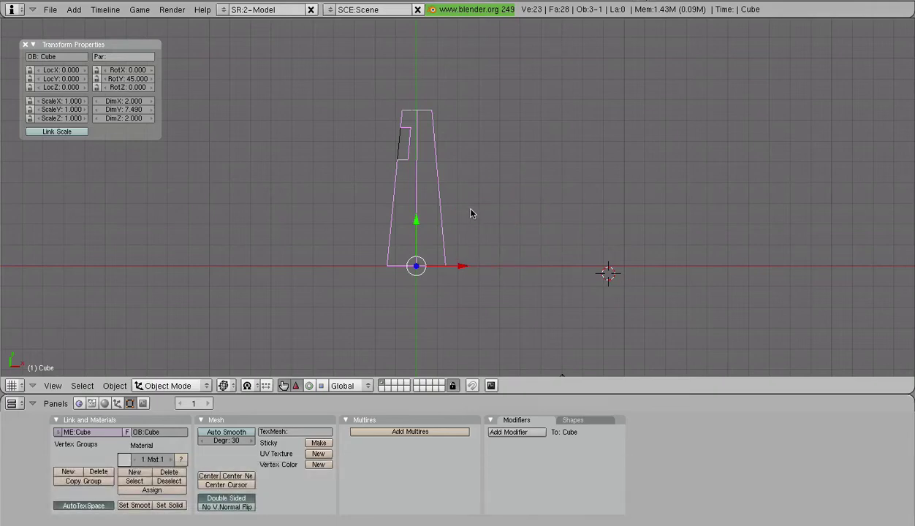
{"action": "key", "text": "Tab"}
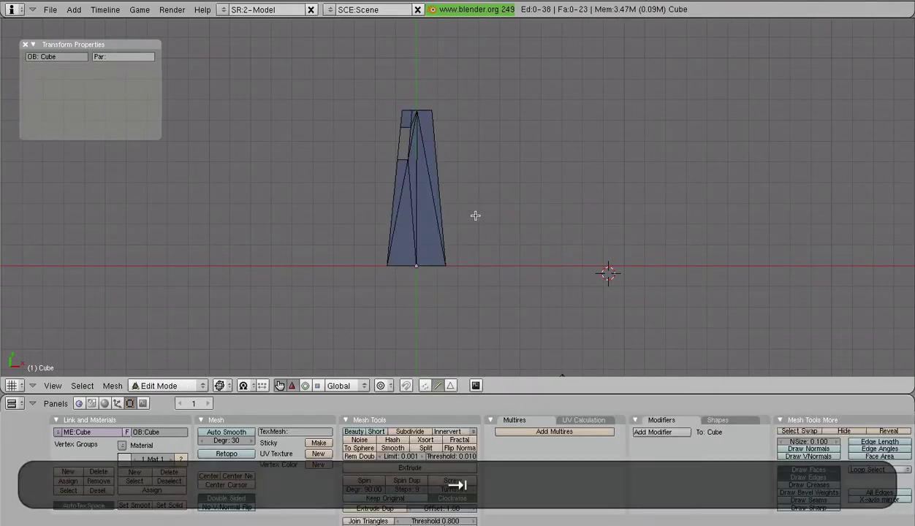
{"action": "key", "text": "a"}
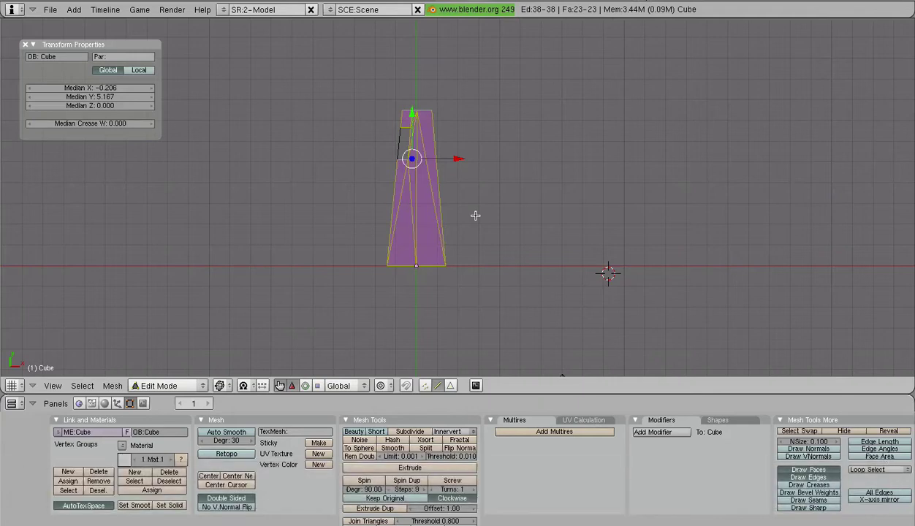
{"action": "key", "text": "shift+d"}
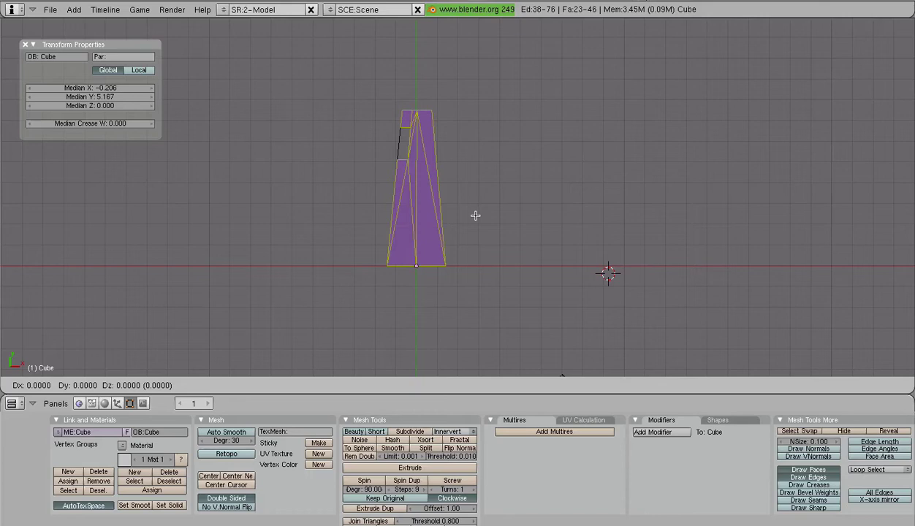
{"action": "key", "text": "Return"}
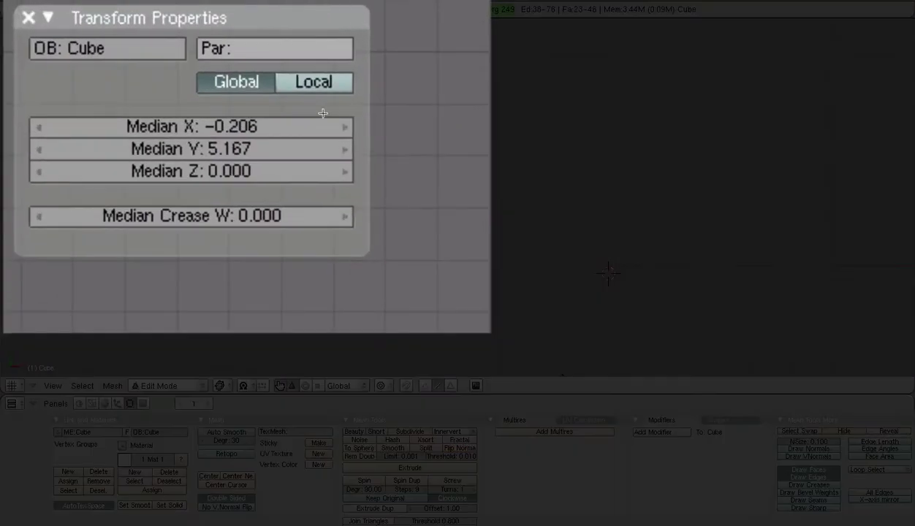
Set the duplicated wing geometry's global Median Y to -5.167.
{"action": "left_click", "coordinate": [212, 149]}
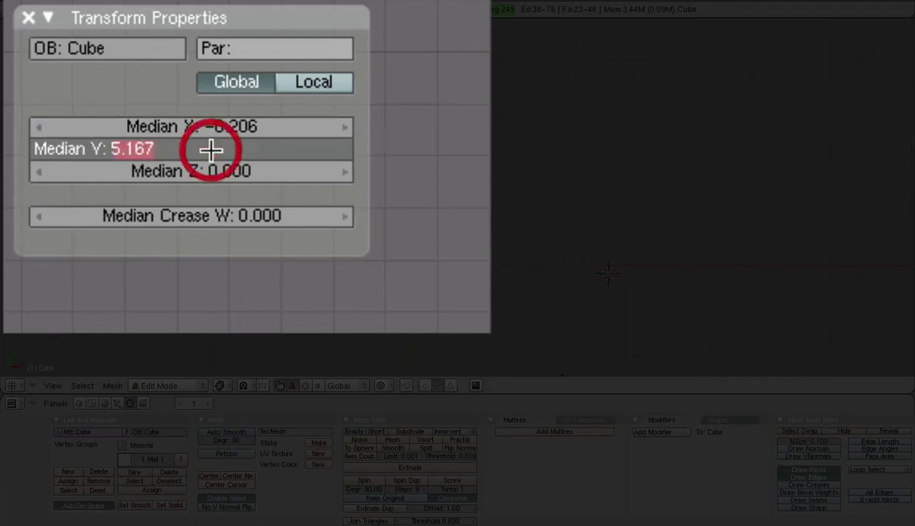
{"action": "key", "text": "Left"}
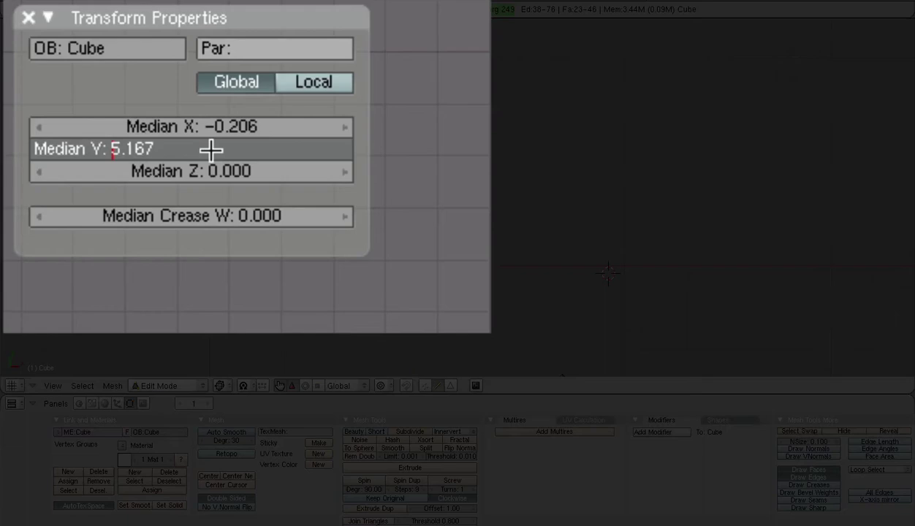
{"action": "type", "text": "-"}
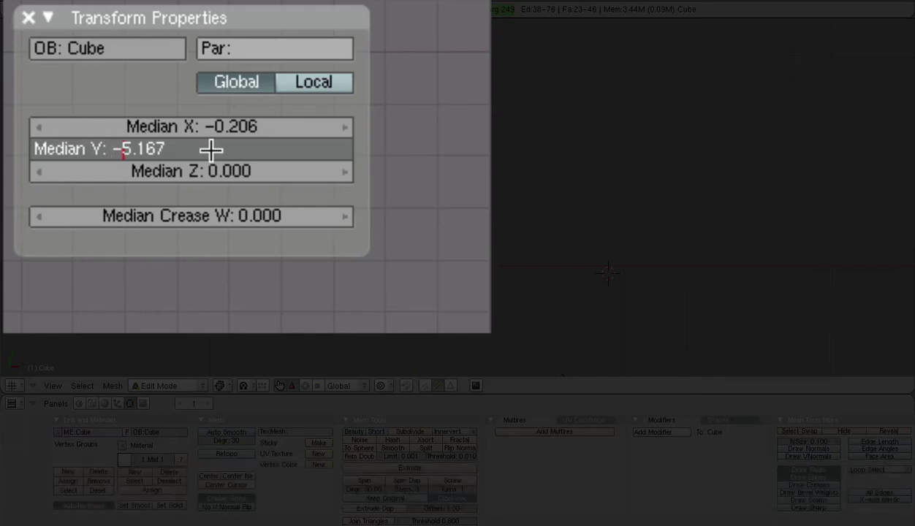
{"action": "key", "text": "Return"}
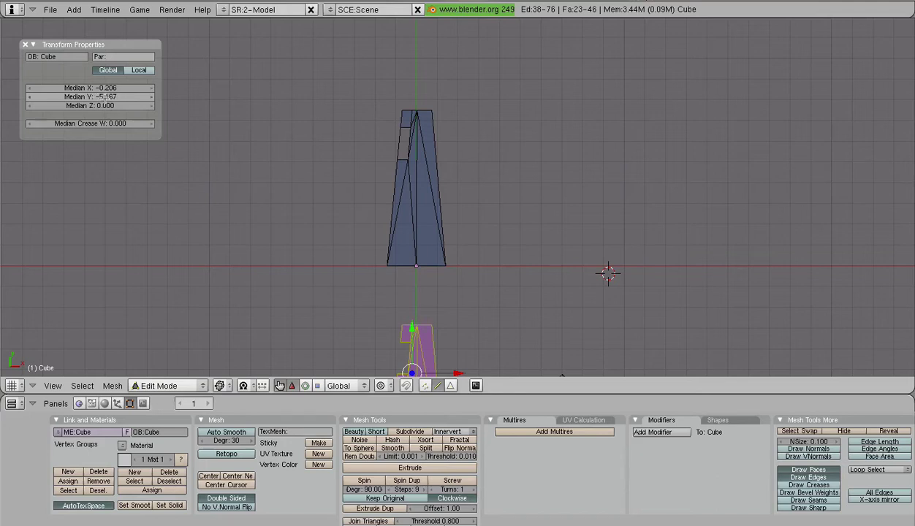
Mirror the duplicated wing half by scaling it -1 along the global Y axis.
{"action": "scroll", "coordinate": [447, 198], "scroll_direction": "down", "scroll_amount": 4}
{"action": "middle_click_drag", "start_coordinate": [566, 276], "coordinate": [491, 212], "text": "shift"}
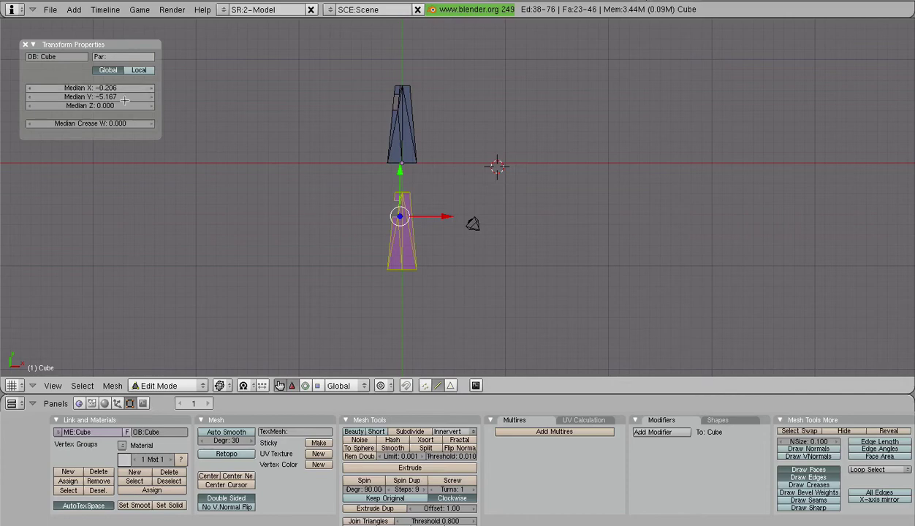
{"action": "scroll", "coordinate": [521, 221], "scroll_direction": "up", "scroll_amount": 4}
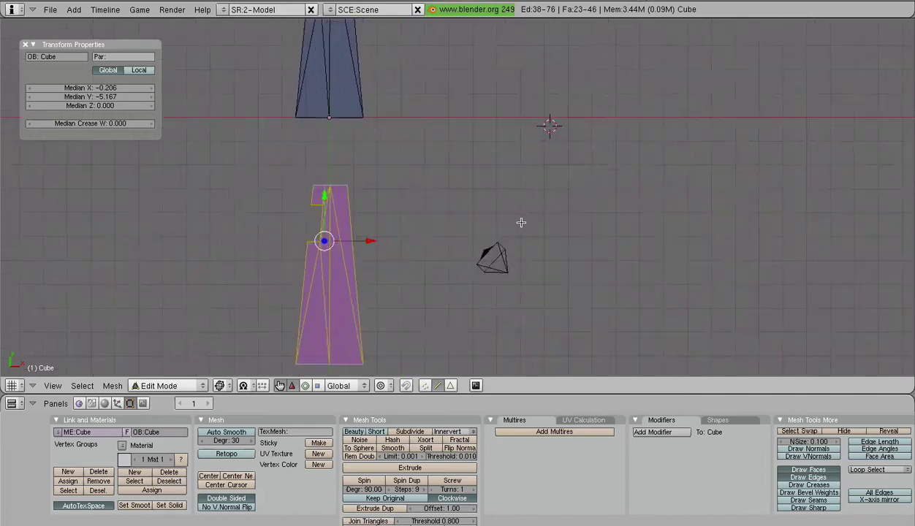
{"action": "scroll", "coordinate": [439, 241], "scroll_direction": "down", "scroll_amount": 2}
{"action": "middle_click_drag", "start_coordinate": [669, 301], "coordinate": [417, 192]}
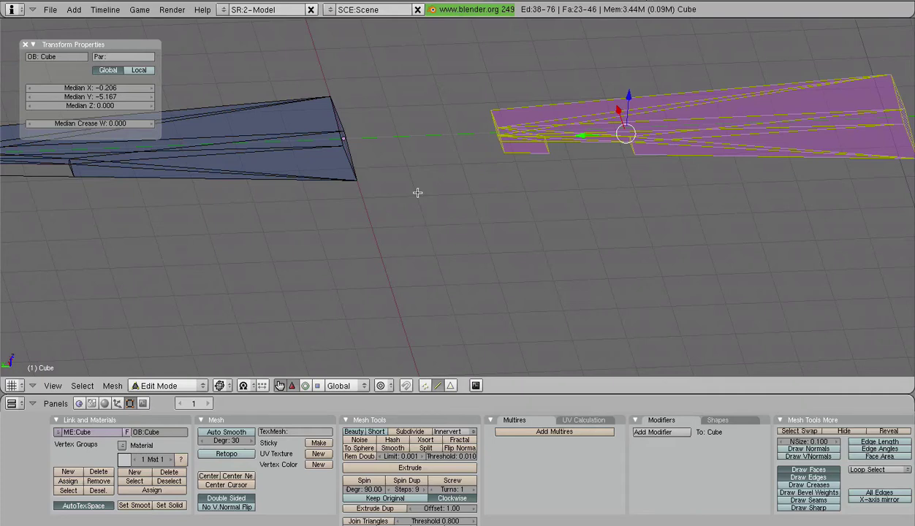
{"action": "key", "text": "s"}
{"action": "key", "text": "y"}
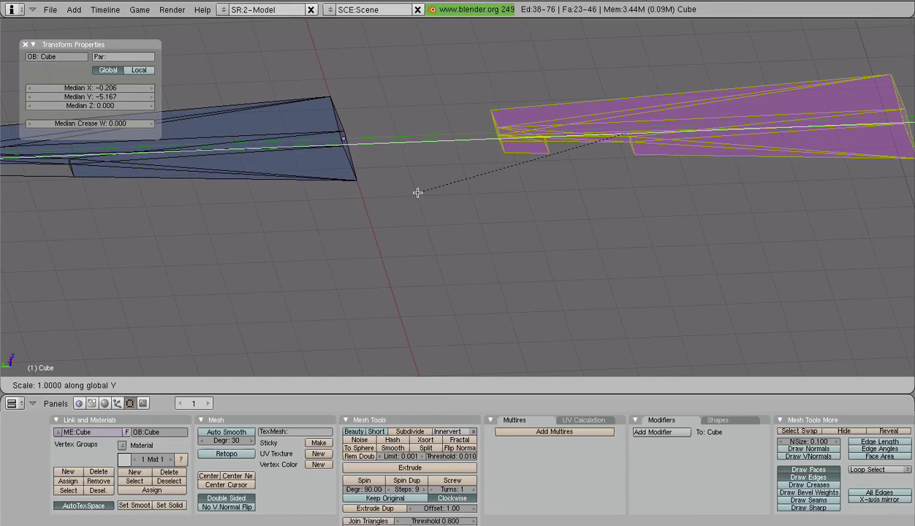
{"action": "type", "text": "-1"}
{"action": "key", "text": "Return"}
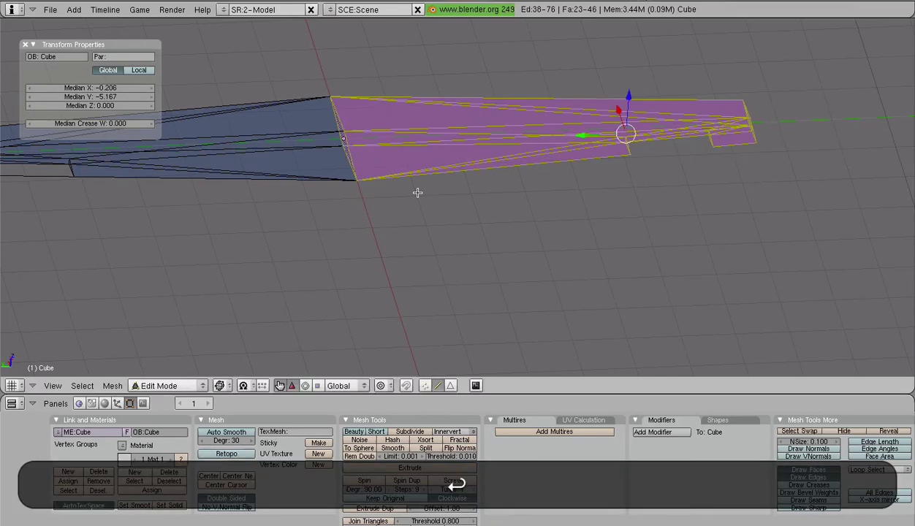
Return to Object Mode and deselect the complete double wing.
{"action": "scroll", "coordinate": [410, 206], "scroll_direction": "down", "scroll_amount": 4}
{"action": "middle_click_drag", "start_coordinate": [410, 204], "coordinate": [407, 235]}
{"action": "scroll", "coordinate": [407, 234], "scroll_direction": "up", "scroll_amount": 3}
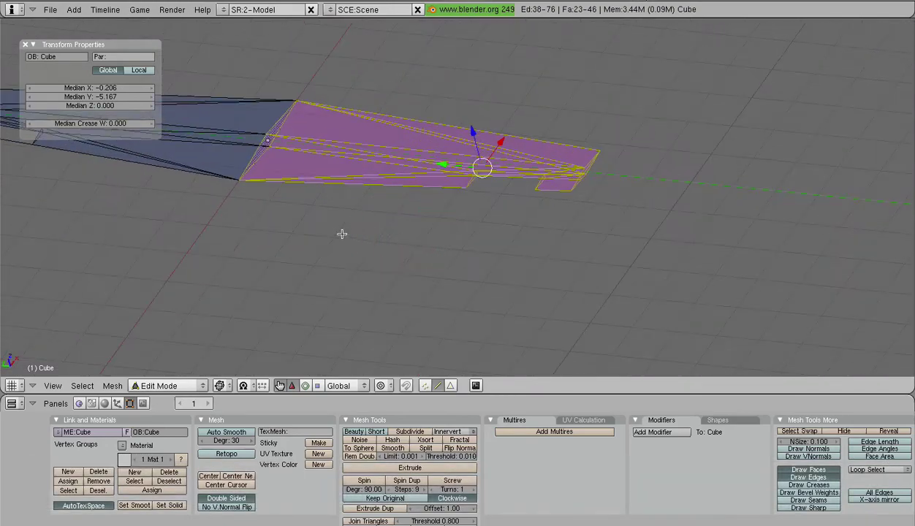
{"action": "key", "text": "Tab"}
{"action": "key", "text": "a"}
{"action": "middle_click_drag", "start_coordinate": [343, 243], "coordinate": [424, 255]}
{"action": "scroll", "coordinate": [467, 251], "scroll_direction": "up", "scroll_amount": 4}
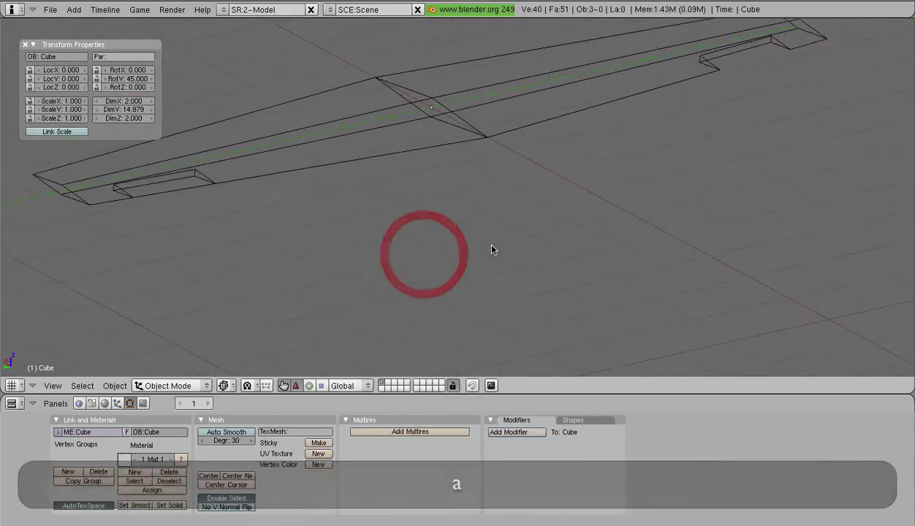
{"action": "scroll", "coordinate": [585, 159], "scroll_direction": "down", "scroll_amount": 3}
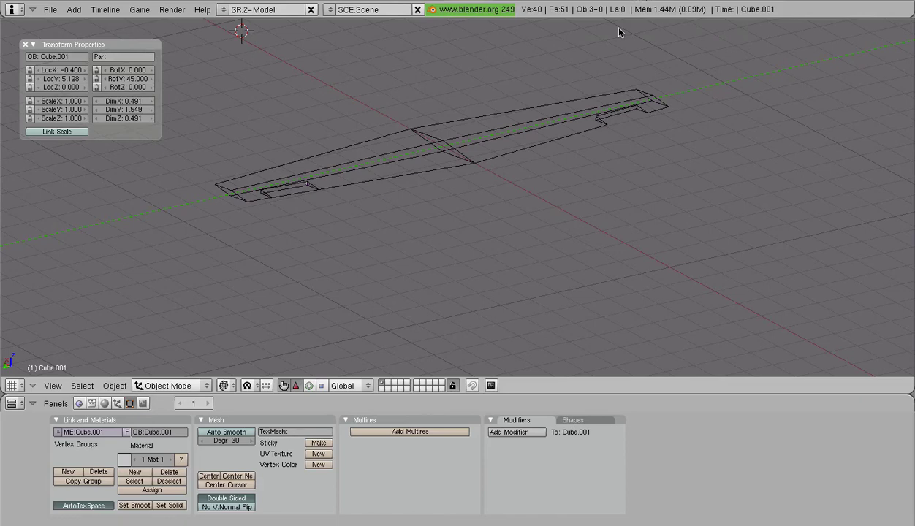
Select the separate flap object Cube.001 in the wing notch and duplicate it in place in top view.
{"action": "right_click", "coordinate": [555, 109]}
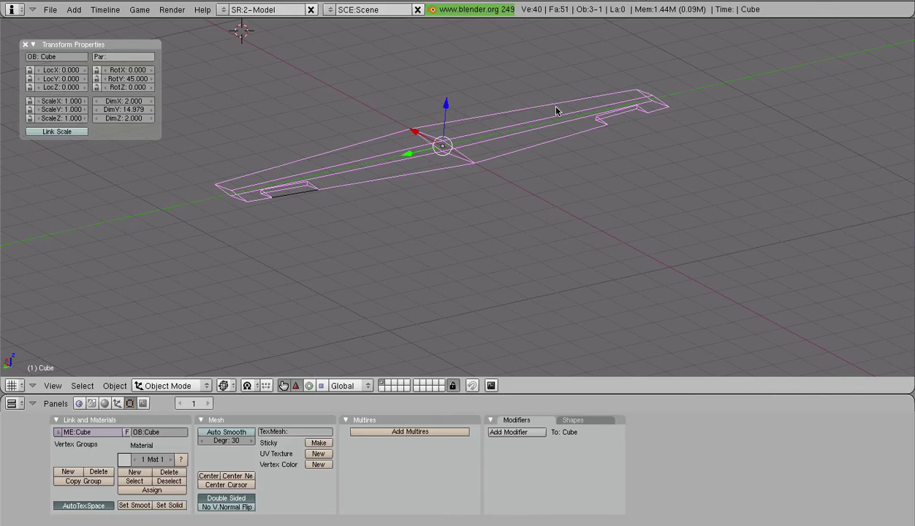
{"action": "right_click", "coordinate": [305, 202]}
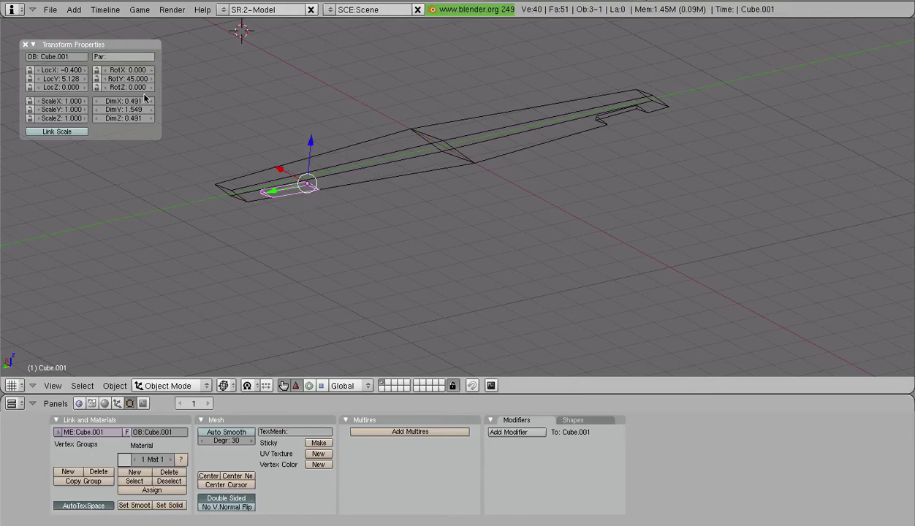
{"action": "scroll", "coordinate": [379, 241], "scroll_direction": "up", "scroll_amount": 5}
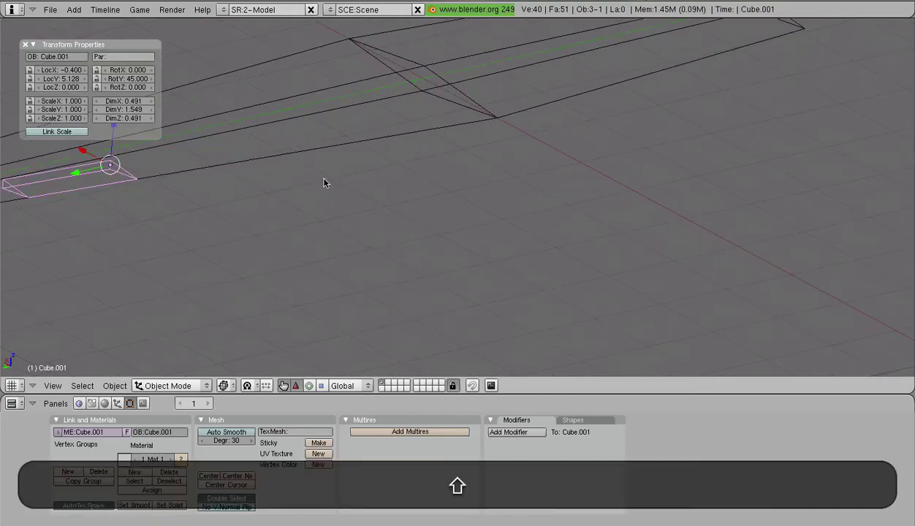
{"action": "middle_click_drag", "start_coordinate": [323, 181], "coordinate": [578, 232], "text": "shift"}
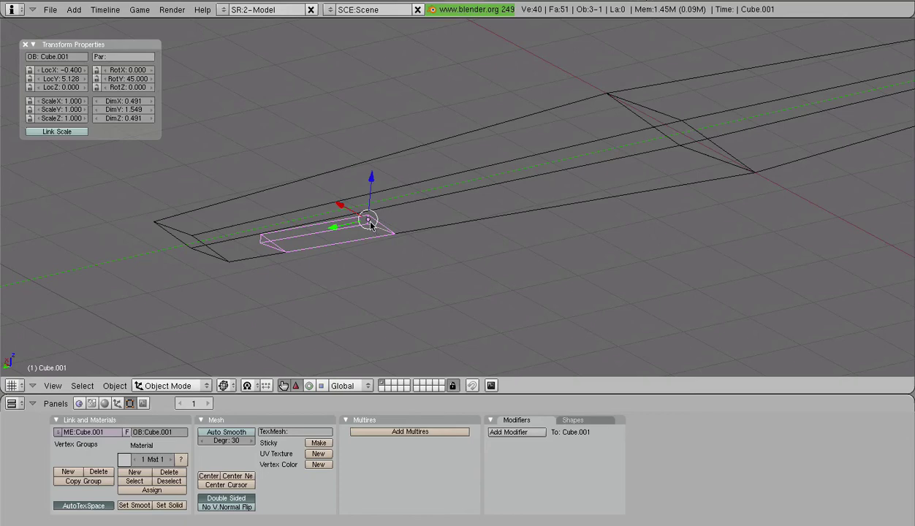
{"action": "scroll", "coordinate": [369, 222], "scroll_direction": "down", "scroll_amount": 4}
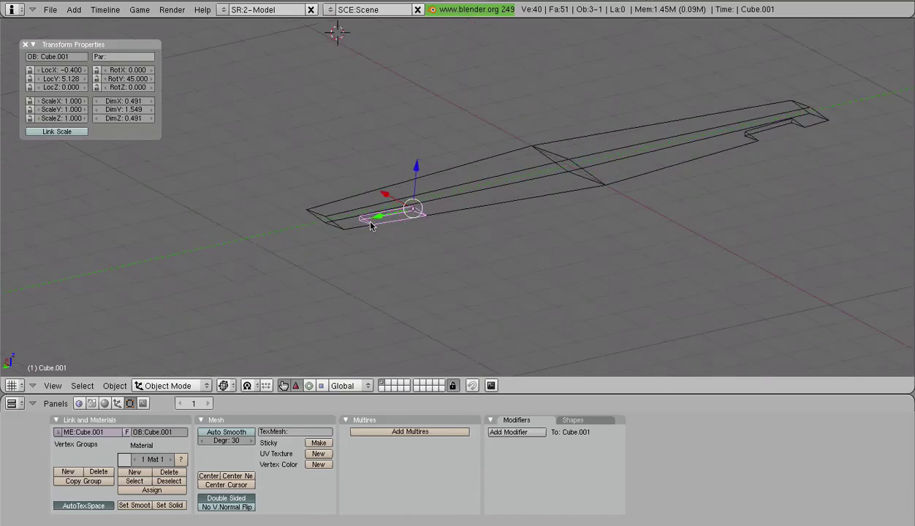
{"action": "middle_click_drag", "start_coordinate": [561, 247], "coordinate": [463, 321]}
{"action": "middle_click_drag", "start_coordinate": [500, 296], "coordinate": [427, 173], "text": "shift"}
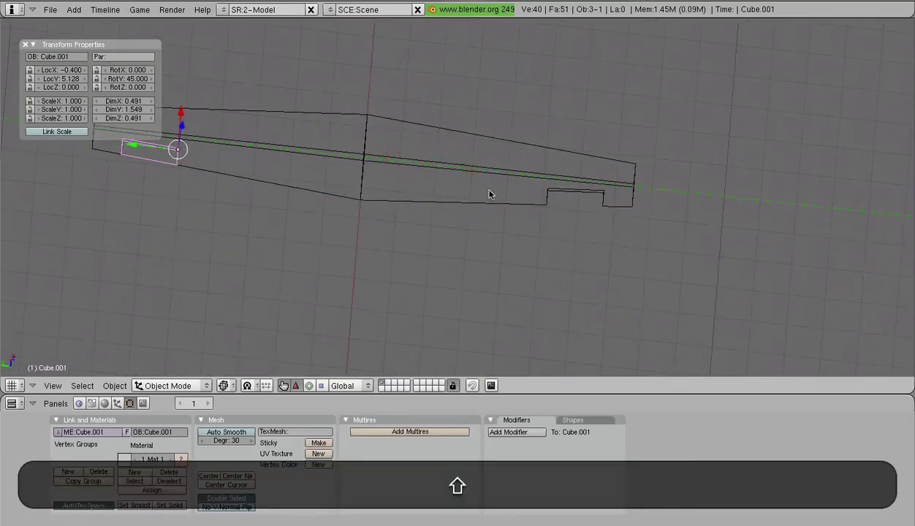
{"action": "middle_click_drag", "start_coordinate": [491, 194], "coordinate": [511, 239], "text": "shift"}
{"action": "key", "text": "KP_7"}
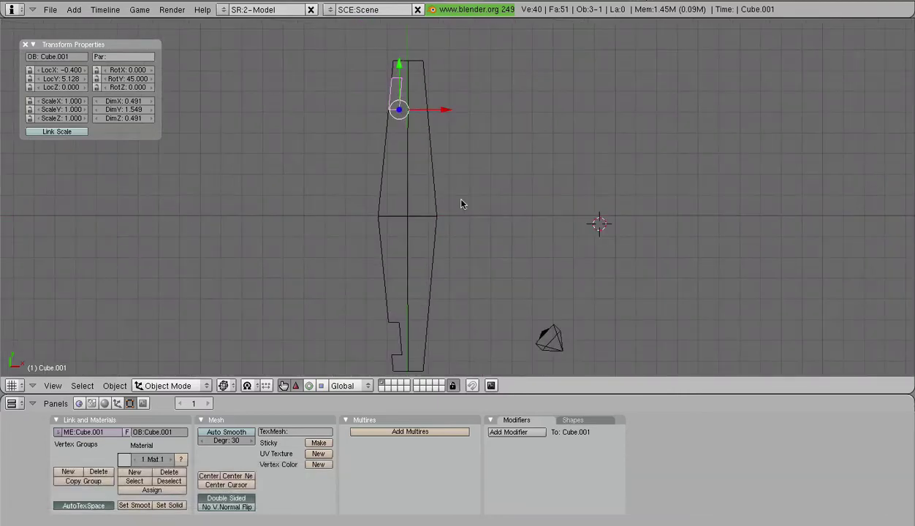
{"action": "key", "text": "shift+d"}
{"action": "key", "text": "Return"}
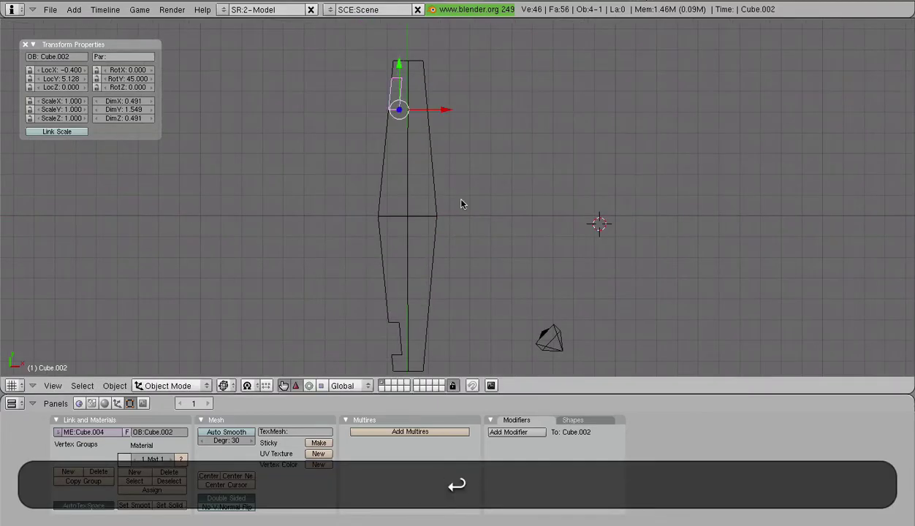
Set the duplicated flap's Y location to -5.128.
{"action": "left_click", "coordinate": [53, 81]}
{"action": "key", "text": "Left"}
{"action": "type", "text": "-"}
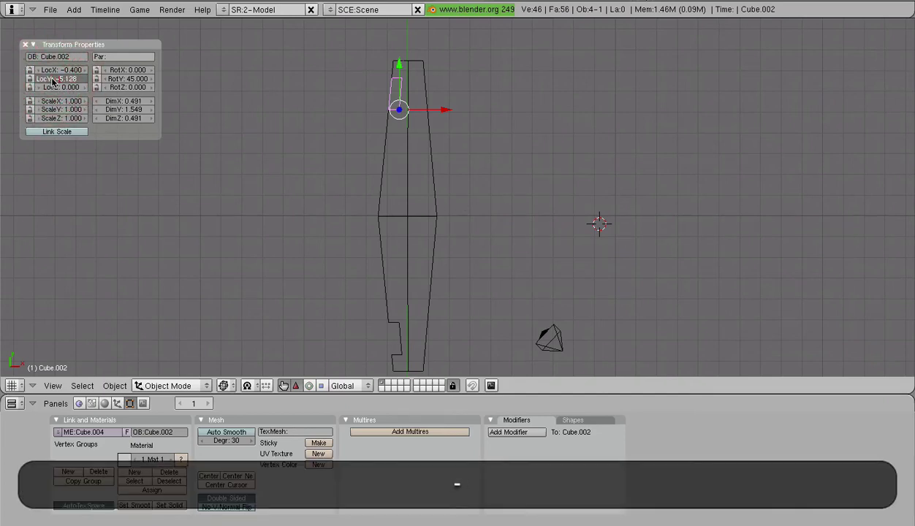
{"action": "key", "text": "Return"}
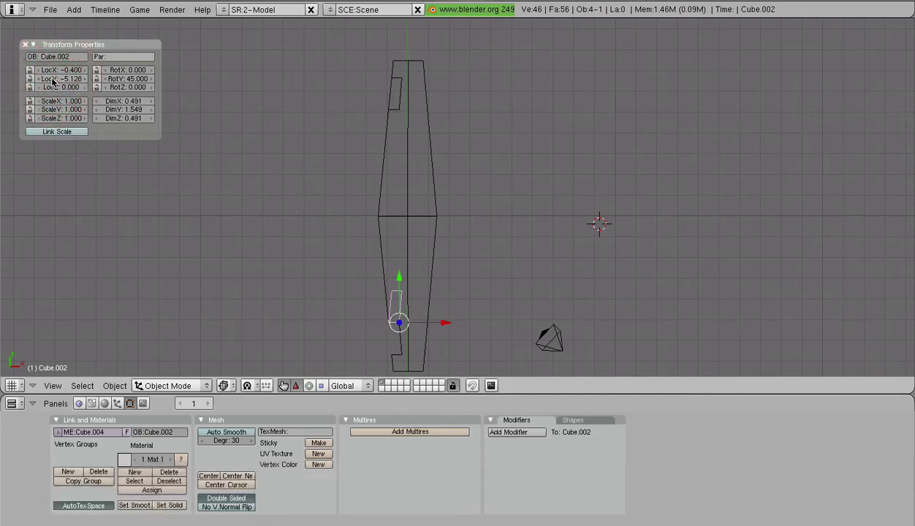
Mirror the duplicated flap into the opposite wing's notch by scaling it -1 along Y.
{"action": "middle_click_drag", "start_coordinate": [465, 296], "coordinate": [488, 189], "text": "shift"}
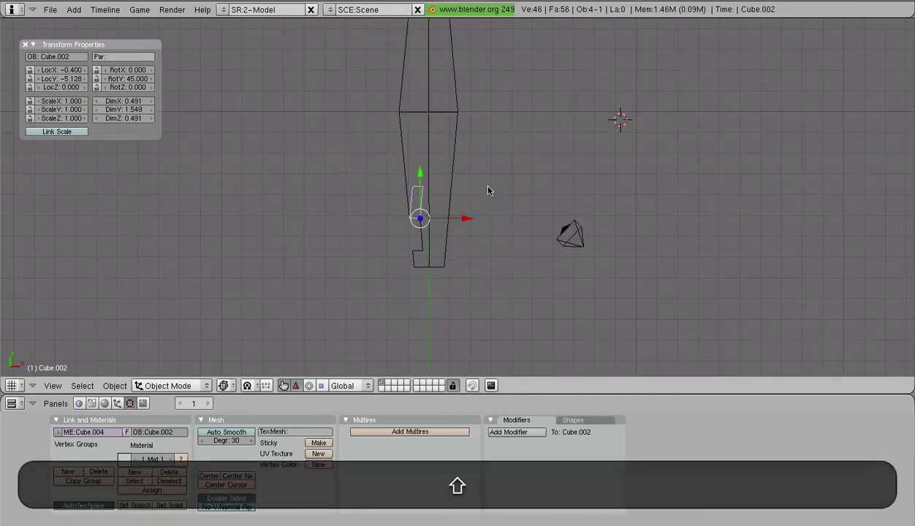
{"action": "type", "text": "sy-1"}
{"action": "key", "text": "Return"}
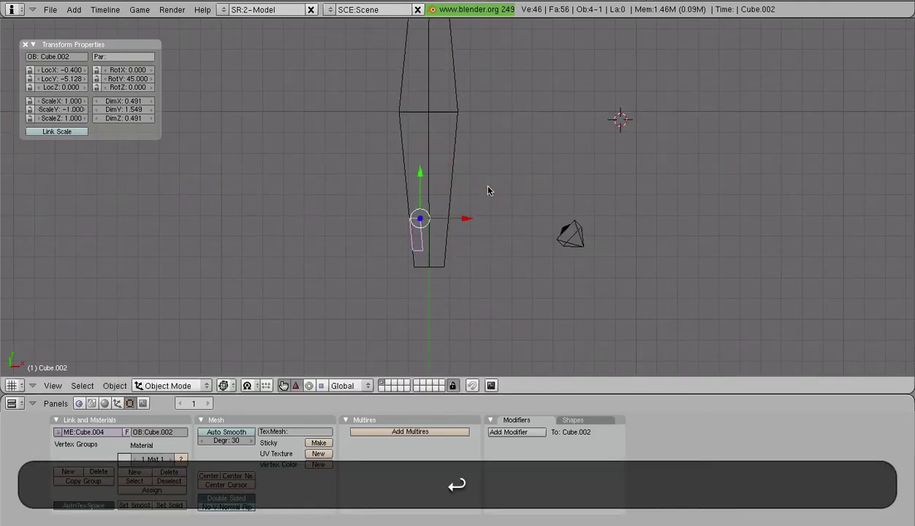
Inspect the mirrored flap's fit in its notch from several angles, selecting the flap in each wing half for comparison.
{"action": "scroll", "coordinate": [488, 196], "scroll_direction": "up", "scroll_amount": 5}
{"action": "middle_click_drag", "start_coordinate": [568, 360], "coordinate": [493, 169]}
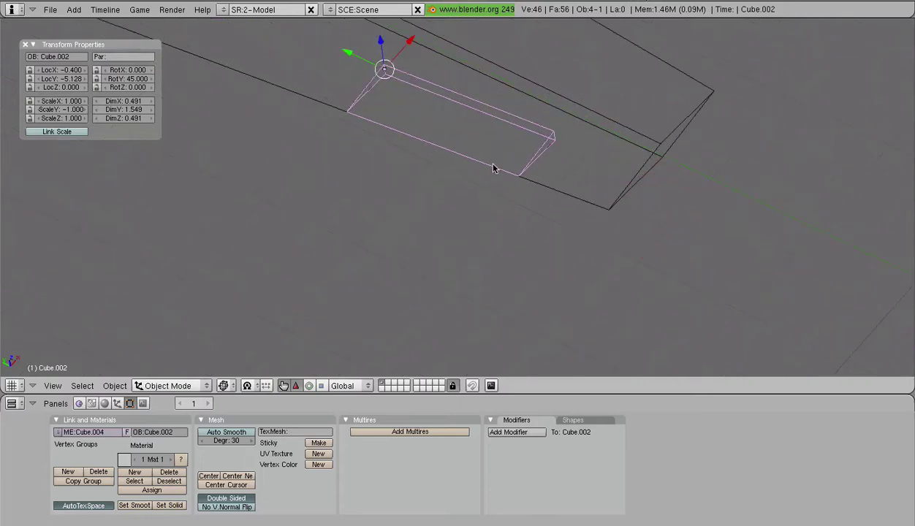
{"action": "key", "text": "Tab"}
{"action": "key", "text": "Tab"}
{"action": "scroll", "coordinate": [511, 229], "scroll_direction": "down", "scroll_amount": 4}
{"action": "key", "text": "a"}
{"action": "middle_click_drag", "start_coordinate": [511, 229], "coordinate": [673, 277]}
{"action": "right_click", "coordinate": [432, 285]}
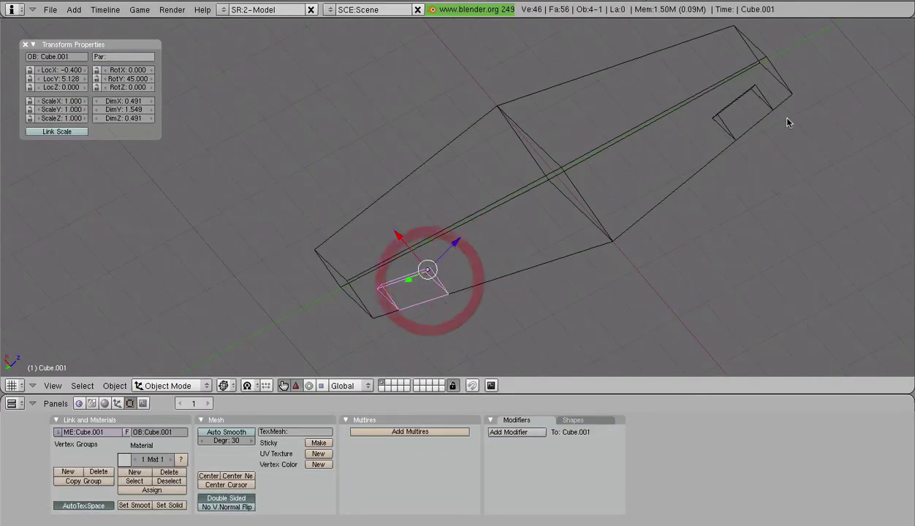
{"action": "right_click", "coordinate": [752, 120]}
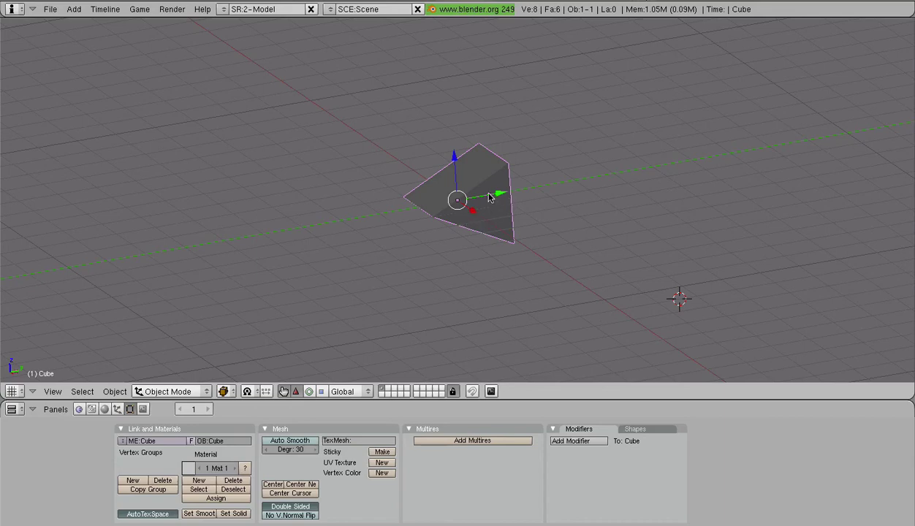
Add a Mirror modifier to the wedge-shaped cube and enable its Y axis.
{"action": "left_click", "coordinate": [587, 442]}
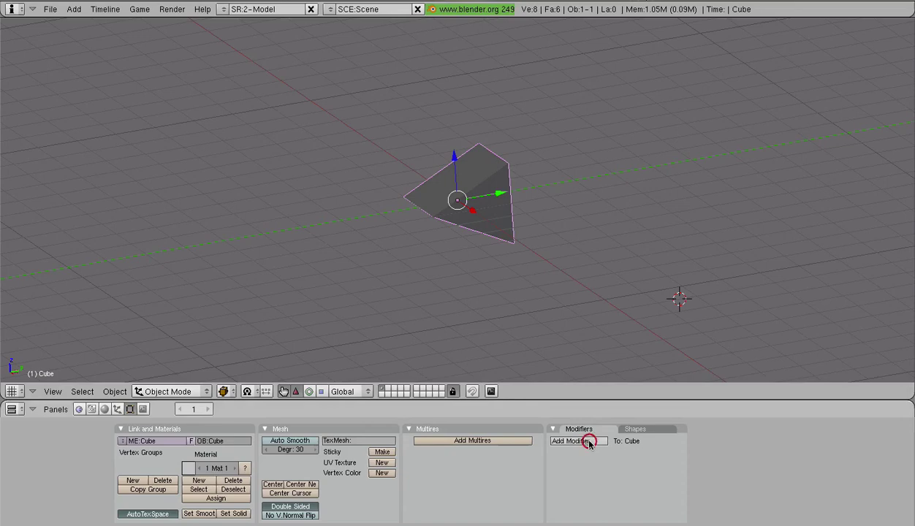
{"action": "left_click", "coordinate": [634, 429]}
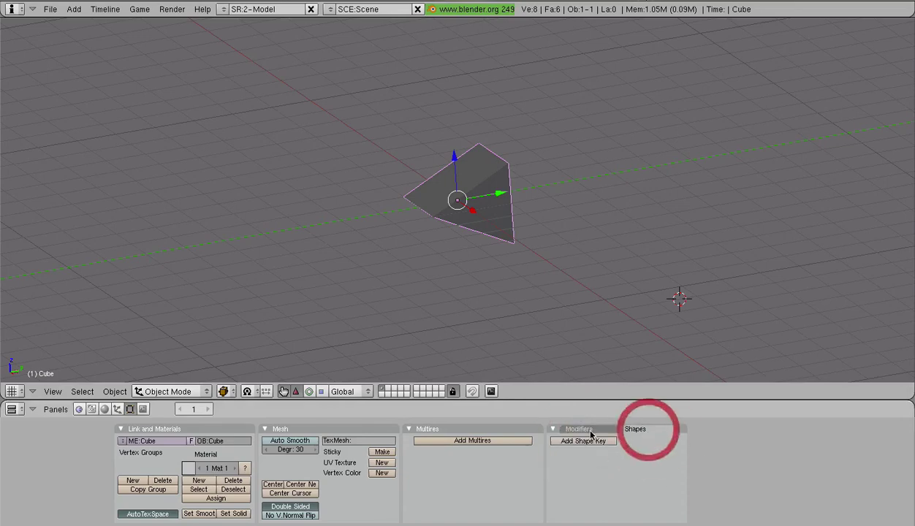
{"action": "left_click", "coordinate": [581, 430]}
{"action": "left_click", "coordinate": [589, 442]}
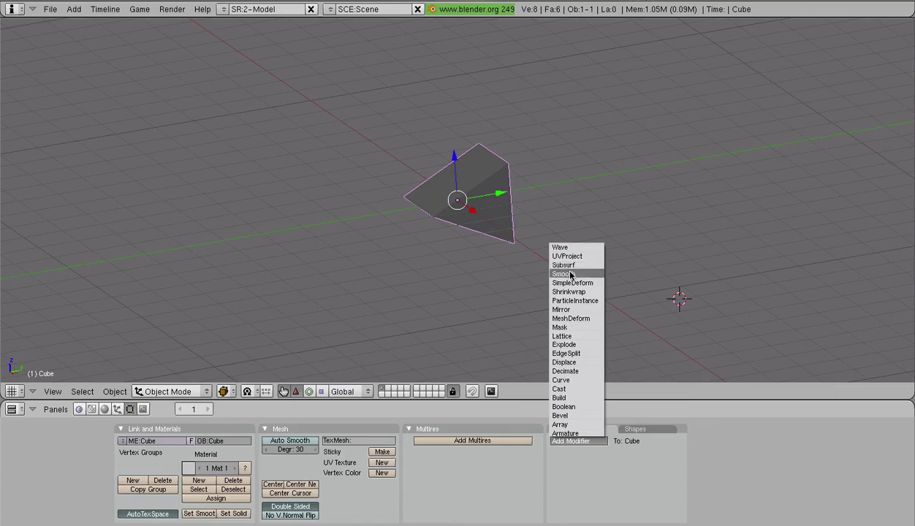
{"action": "left_click", "coordinate": [564, 309]}
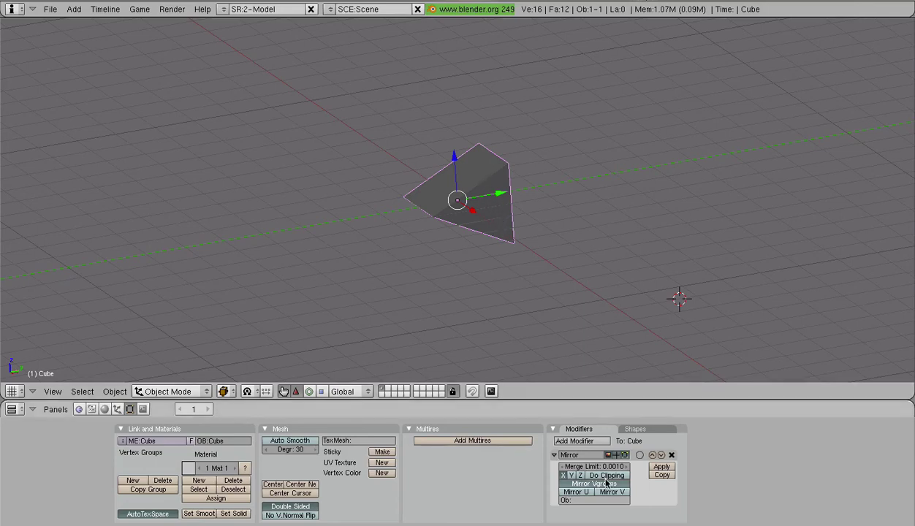
{"action": "left_click", "coordinate": [573, 475]}
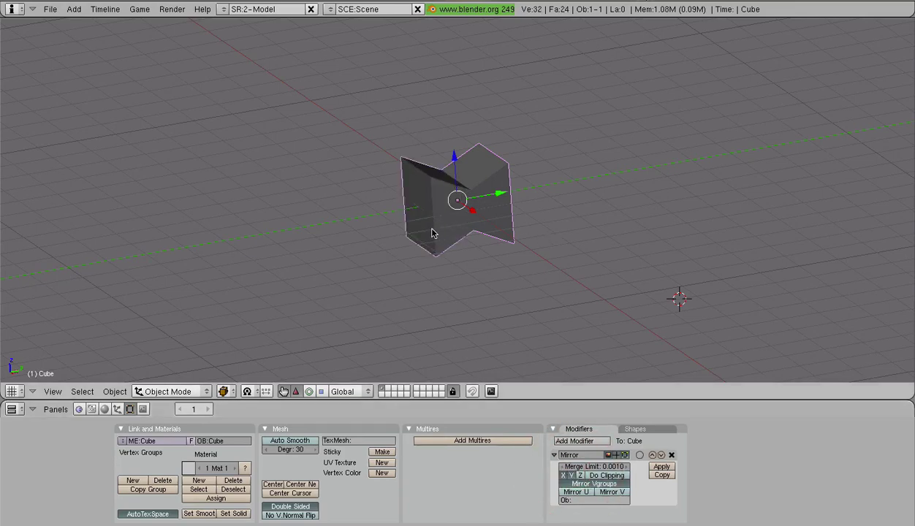
Check the mirrored wedge, switch off the modifier's X and Y axes, and remove the Mirror modifier.
{"action": "middle_click_drag", "start_coordinate": [495, 258], "coordinate": [447, 216]}
{"action": "scroll", "coordinate": [458, 249], "scroll_direction": "up", "scroll_amount": 7}
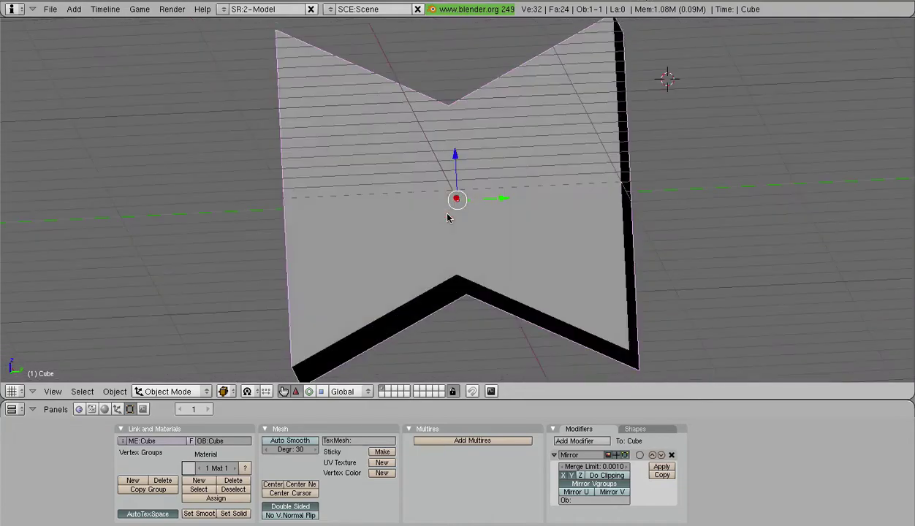
{"action": "scroll", "coordinate": [448, 218], "scroll_direction": "down", "scroll_amount": 6}
{"action": "middle_click_drag", "start_coordinate": [456, 180], "coordinate": [458, 221]}
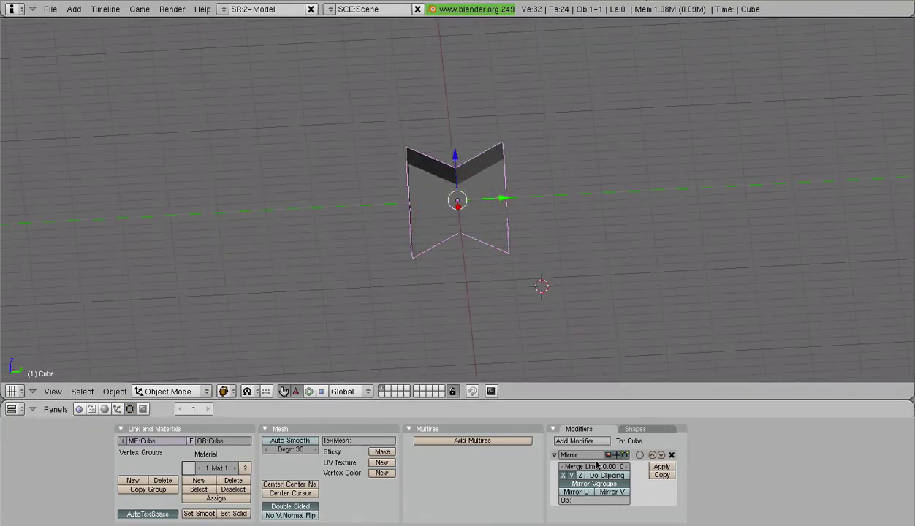
{"action": "left_click", "coordinate": [562, 476]}
{"action": "left_click", "coordinate": [570, 476]}
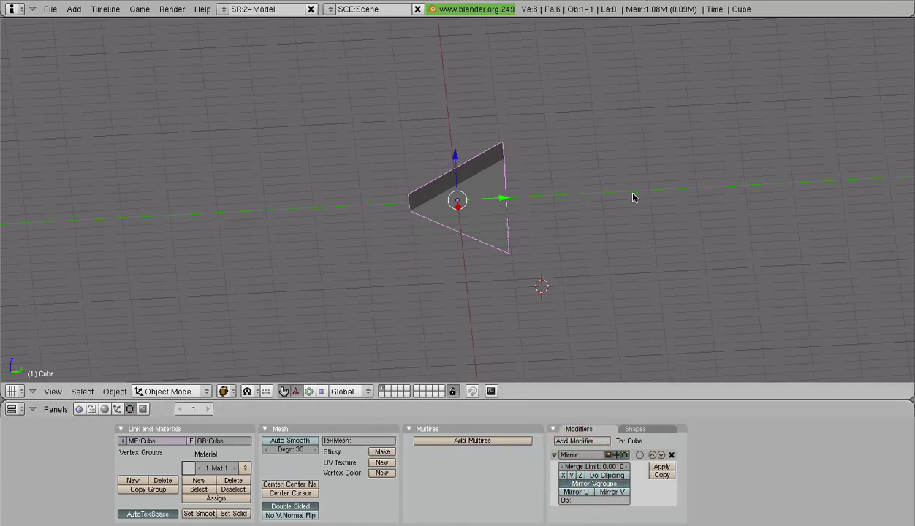
{"action": "middle_click_drag", "start_coordinate": [309, 263], "coordinate": [374, 278]}
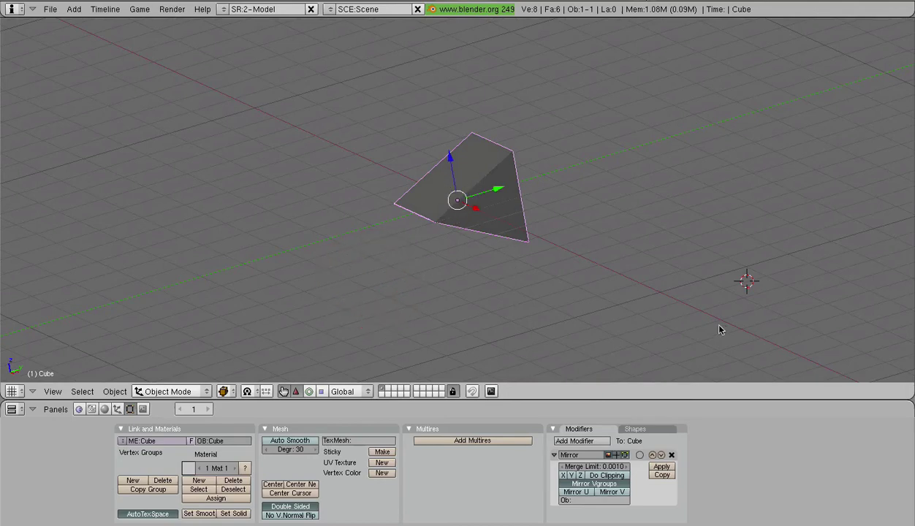
{"action": "left_click", "coordinate": [672, 454]}
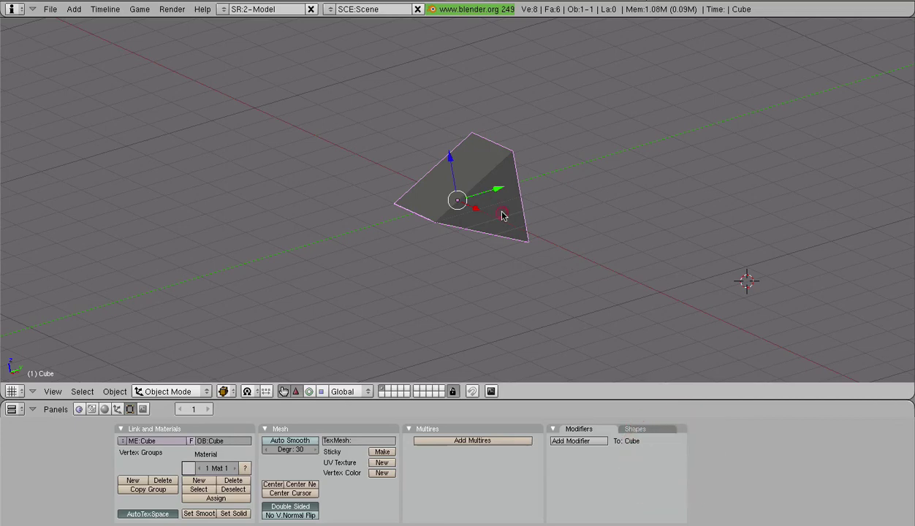
Move all the wedge's vertices along Y in Edit Mode until its large end face meets the object's centre, and return to Object Mode.
{"action": "key", "text": "Tab"}
{"action": "key", "text": "a"}
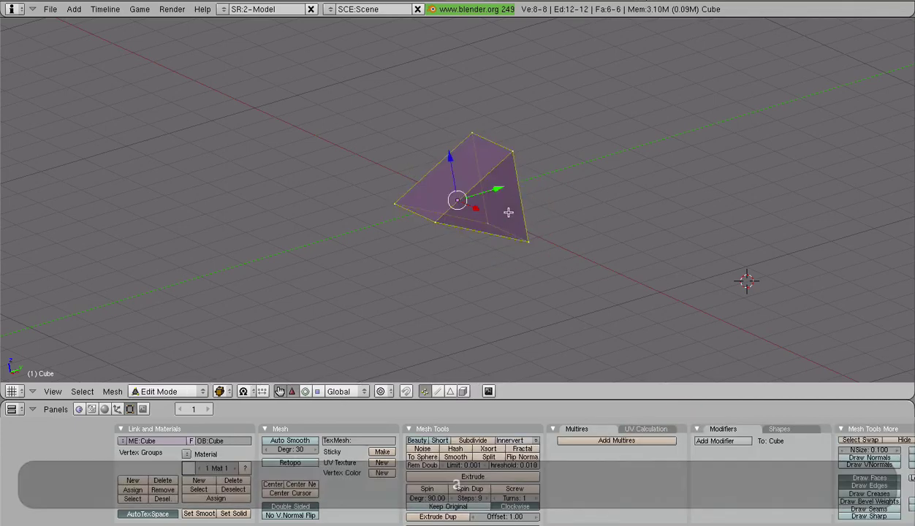
{"action": "key", "text": "g"}
{"action": "key", "text": "y"}
{"action": "key", "text": "Return"}
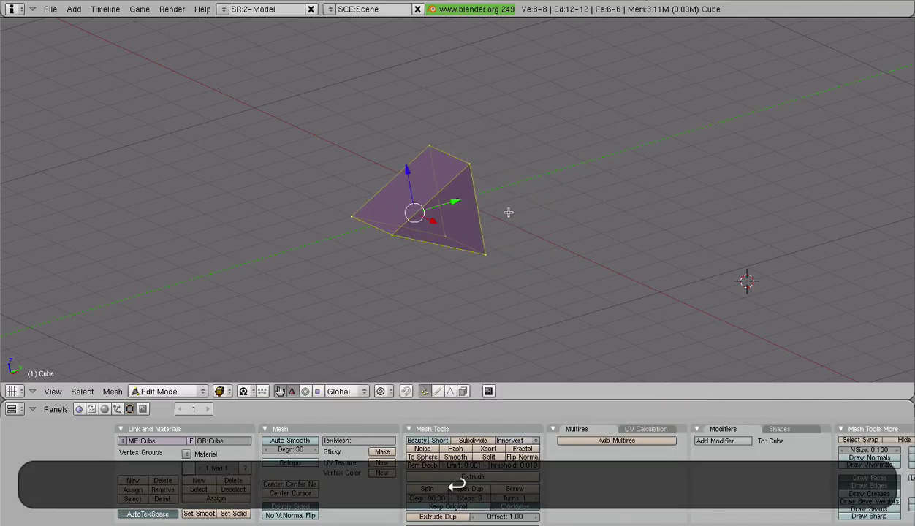
{"action": "middle_click_drag", "start_coordinate": [450, 302], "coordinate": [384, 282]}
{"action": "key", "text": "Tab"}
{"action": "middle_click_drag", "start_coordinate": [505, 252], "coordinate": [449, 265]}
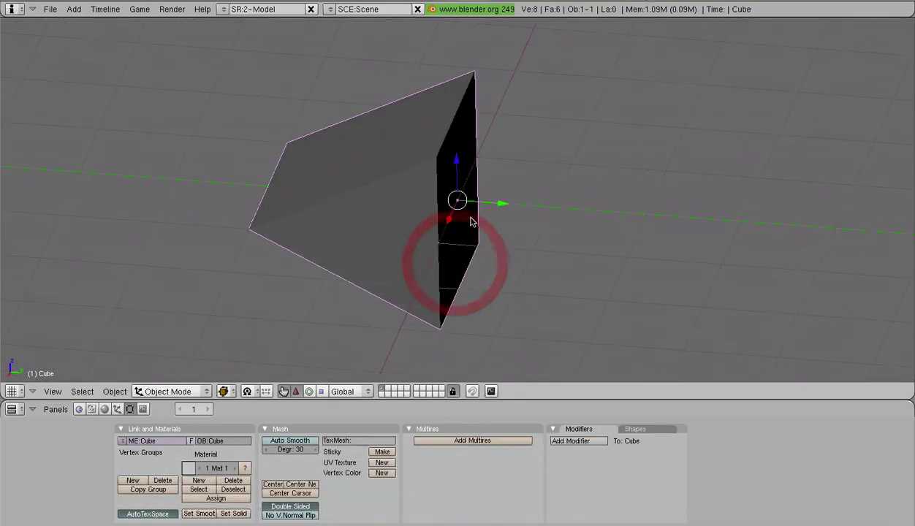
Add a Mirror modifier to the shifted wedge, enable its Y axis, and apply the modifier.
{"action": "left_click", "coordinate": [582, 441]}
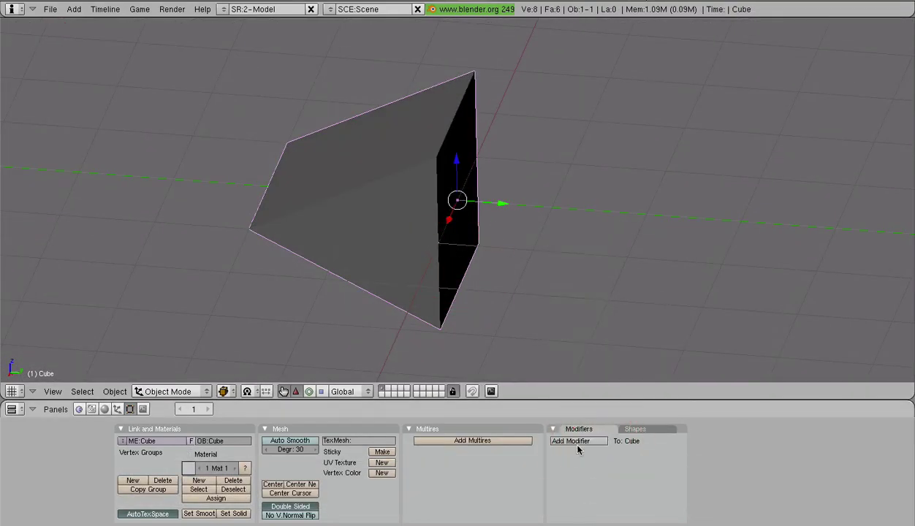
{"action": "left_click", "coordinate": [566, 441]}
{"action": "left_click", "coordinate": [567, 309]}
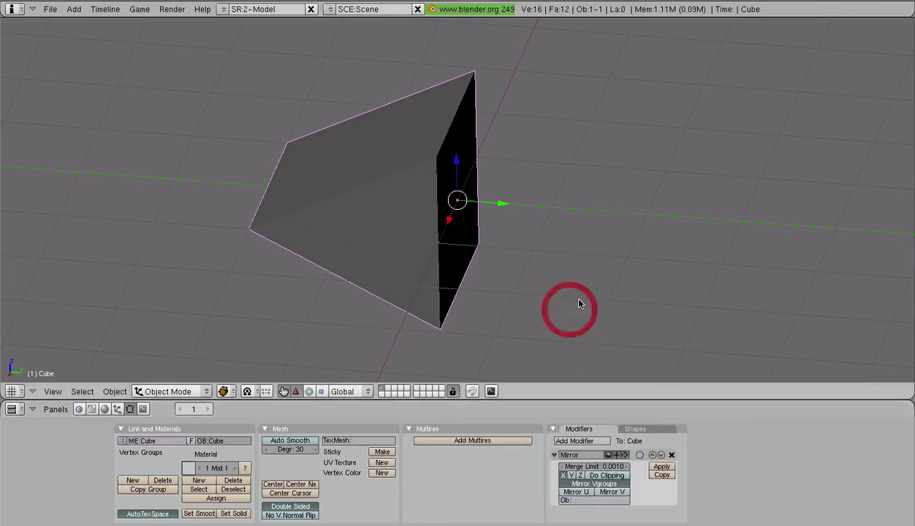
{"action": "left_click", "coordinate": [570, 476]}
{"action": "scroll", "coordinate": [573, 274], "scroll_direction": "down", "scroll_amount": 4}
{"action": "middle_click_drag", "start_coordinate": [573, 273], "coordinate": [296, 254]}
{"action": "scroll", "coordinate": [574, 254], "scroll_direction": "up", "scroll_amount": 5}
{"action": "middle_click_drag", "start_coordinate": [574, 253], "coordinate": [337, 226]}
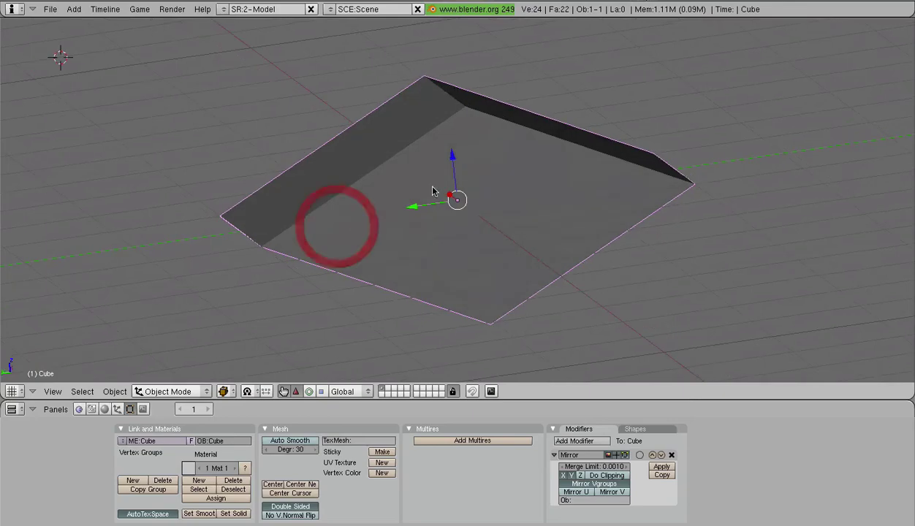
{"action": "left_click", "coordinate": [659, 467]}
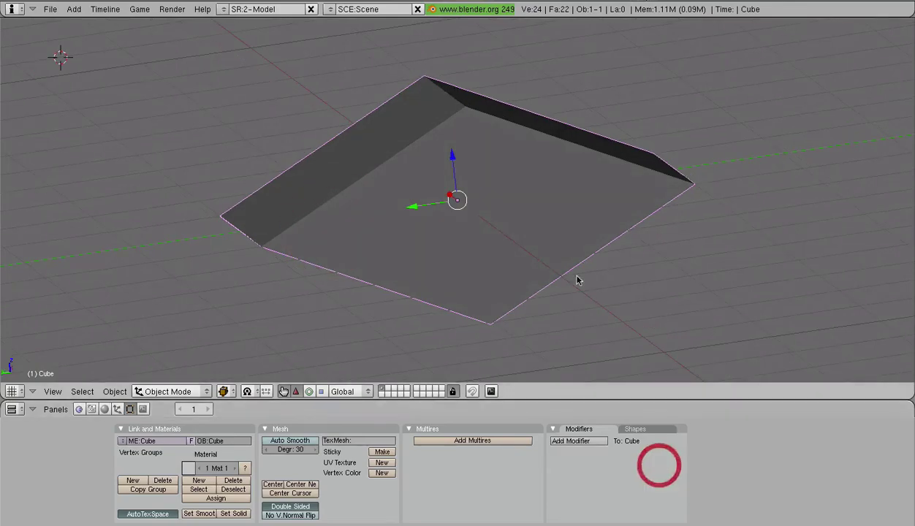
Examine the applied mirrored mesh in Edit Mode from several angles, checking how the two halves join.
{"action": "key", "text": "Tab"}
{"action": "scroll", "coordinate": [525, 220], "scroll_direction": "down", "scroll_amount": 4}
{"action": "middle_click_drag", "start_coordinate": [410, 252], "coordinate": [799, 213]}
{"action": "scroll", "coordinate": [492, 253], "scroll_direction": "up", "scroll_amount": 4}
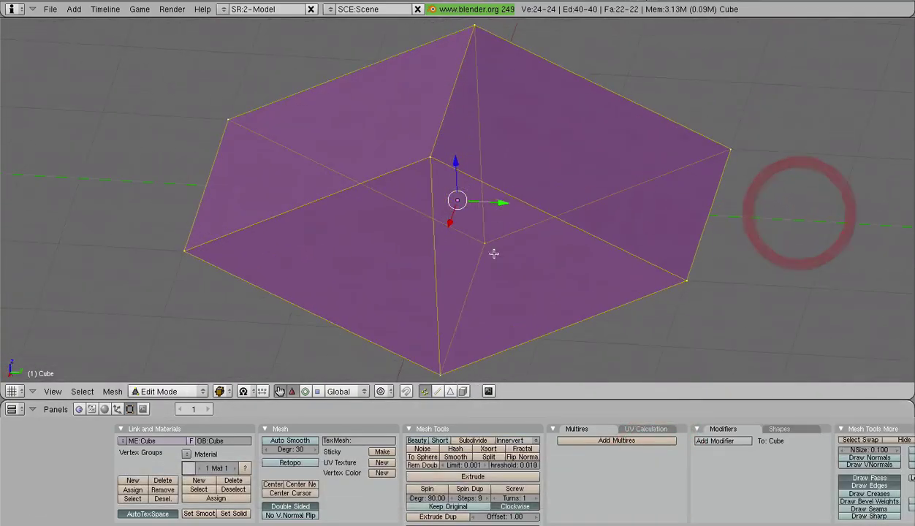
{"action": "middle_click_drag", "start_coordinate": [492, 253], "coordinate": [749, 251]}
{"action": "scroll", "coordinate": [546, 197], "scroll_direction": "down", "scroll_amount": 4}
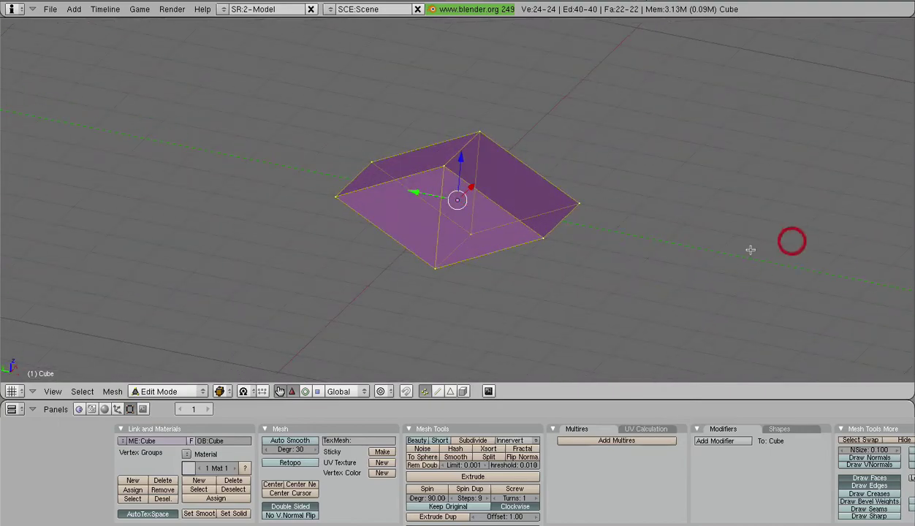
{"action": "scroll", "coordinate": [444, 230], "scroll_direction": "up", "scroll_amount": 4}
{"action": "middle_click_drag", "start_coordinate": [444, 230], "coordinate": [483, 211]}
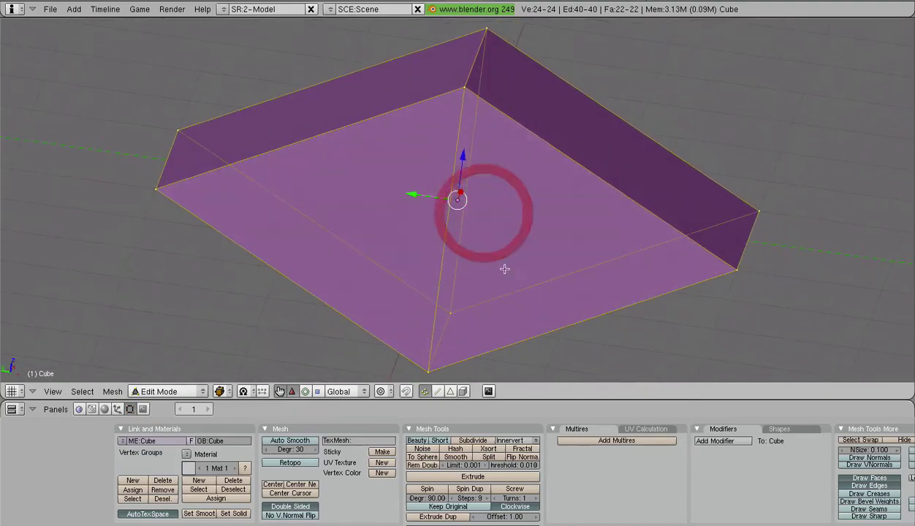
{"action": "scroll", "coordinate": [440, 207], "scroll_direction": "down", "scroll_amount": 7}
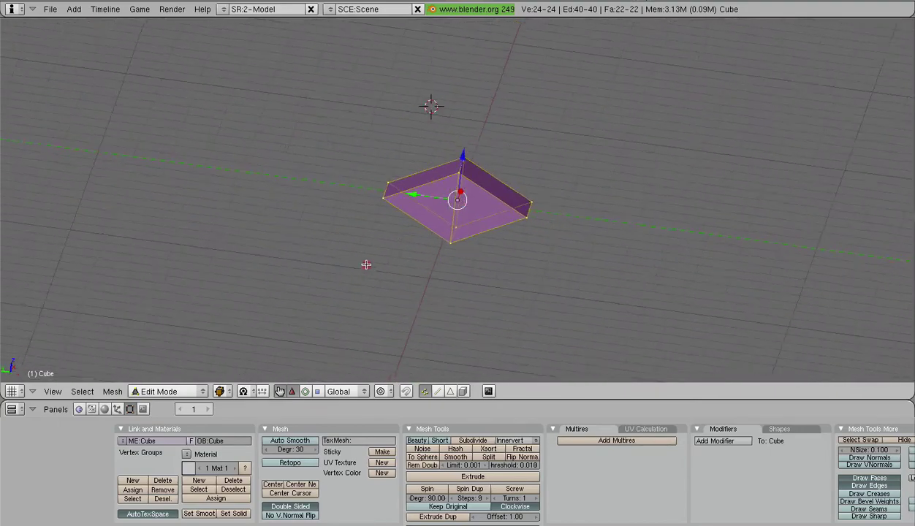
{"action": "middle_click_drag", "start_coordinate": [365, 266], "coordinate": [664, 284]}
{"action": "scroll", "coordinate": [665, 284], "scroll_direction": "up", "scroll_amount": 5}
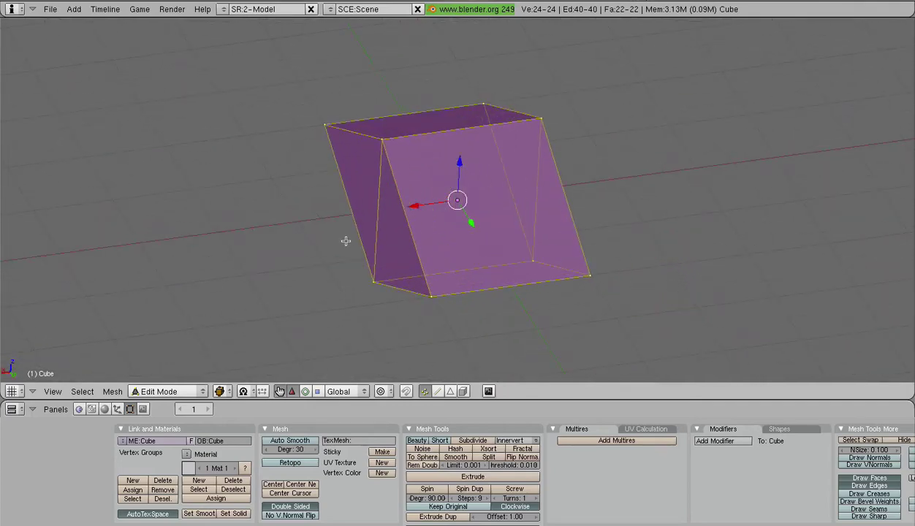